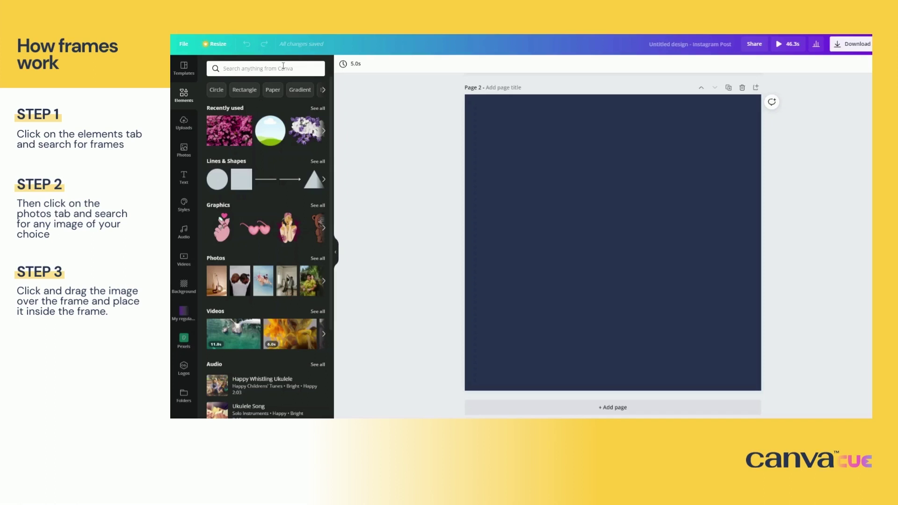
Add a circle frame from the 'frames' element search and show the 'flower' photo results
click(280, 69)
text(frames)
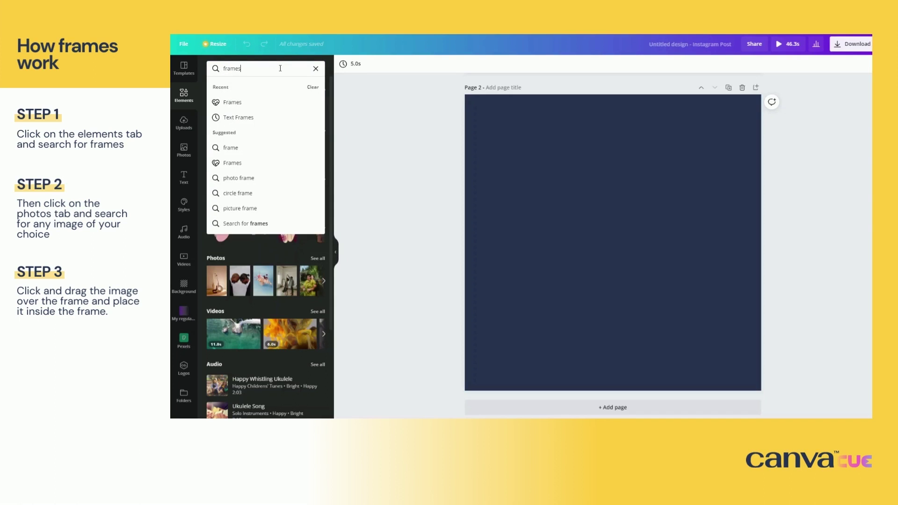
click(231, 102)
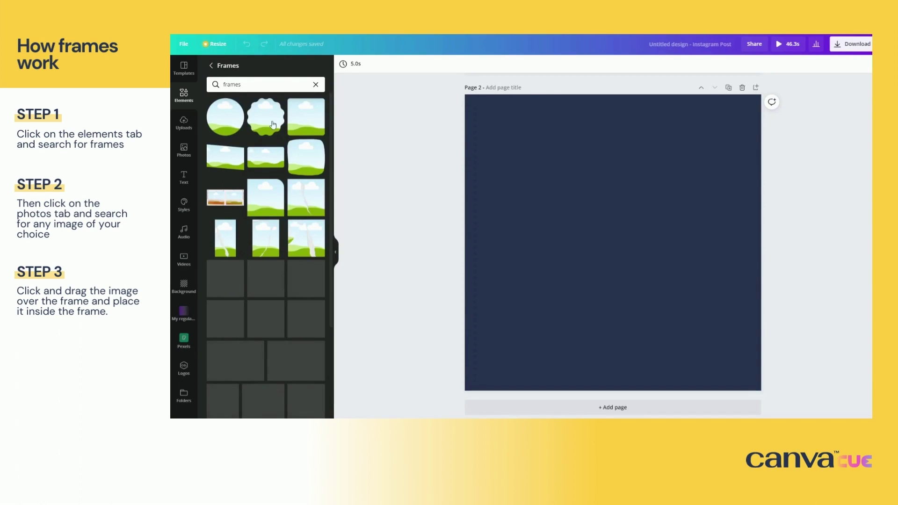
click(225, 120)
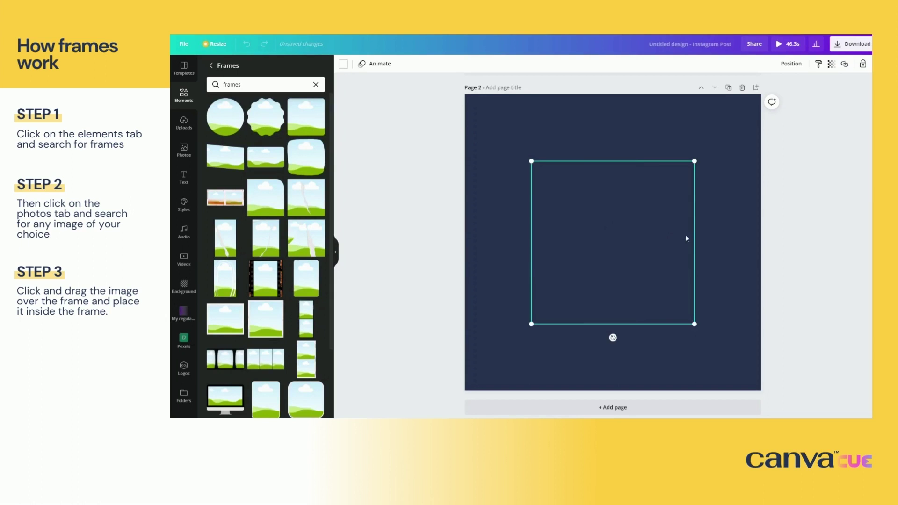
click(803, 222)
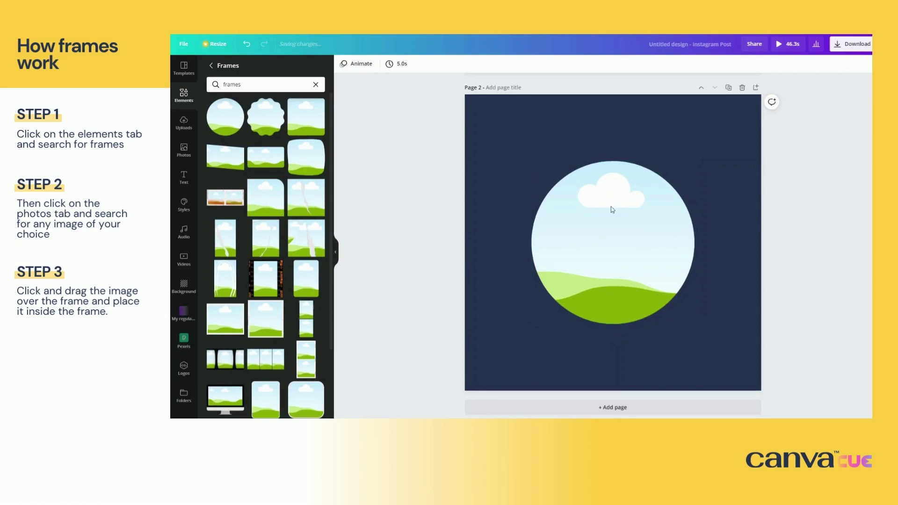
click(183, 155)
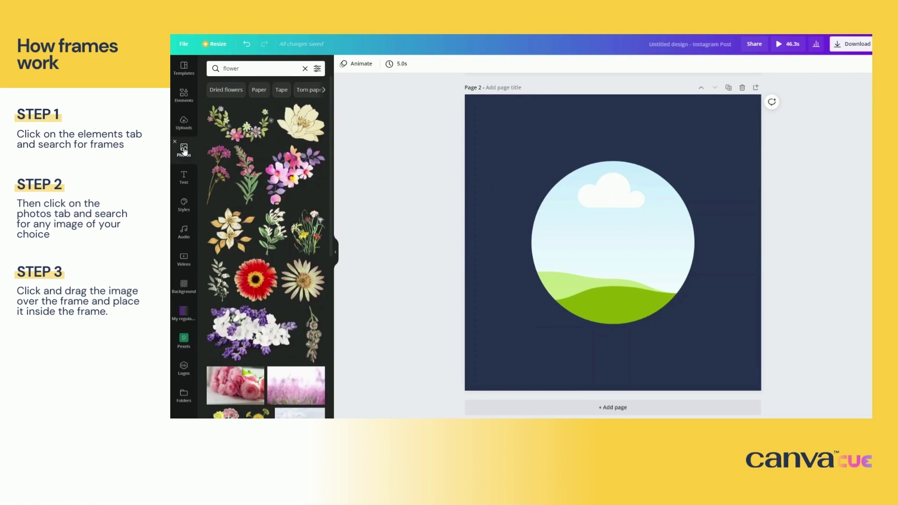
Drop the pink flowers photo from the 'flower' results into the circle frame
click(252, 66)
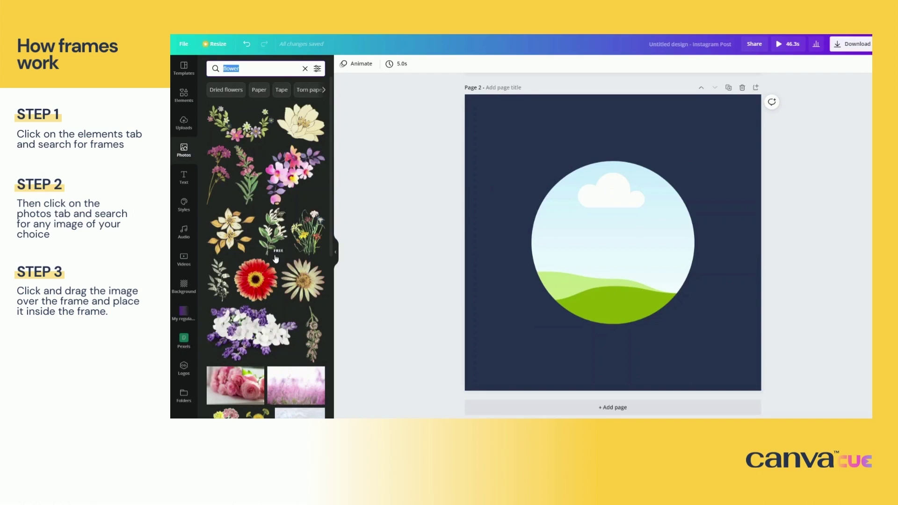
scroll(282, 214, down, 2)
click(290, 384)
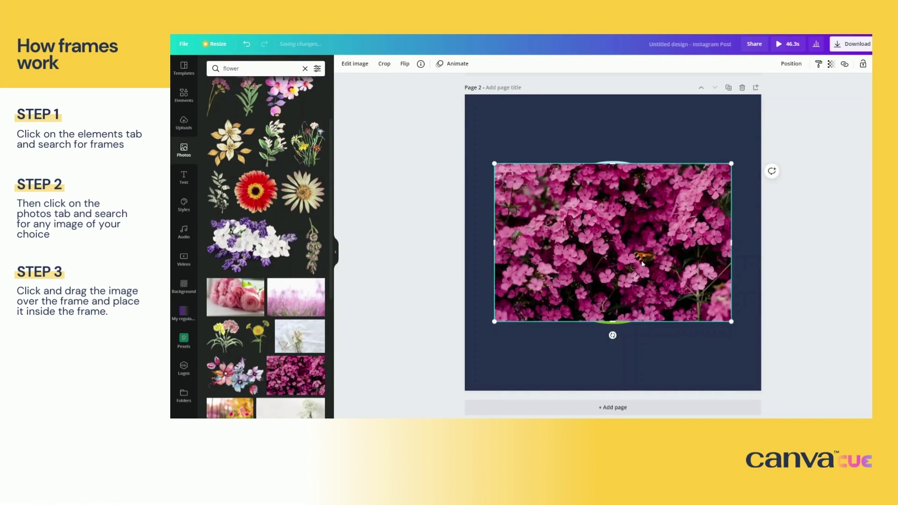
drag(676, 219, 621, 235)
Enlarge the pink flower photo inside the circle frame and shift it up-left for a closer crop
click(647, 238)
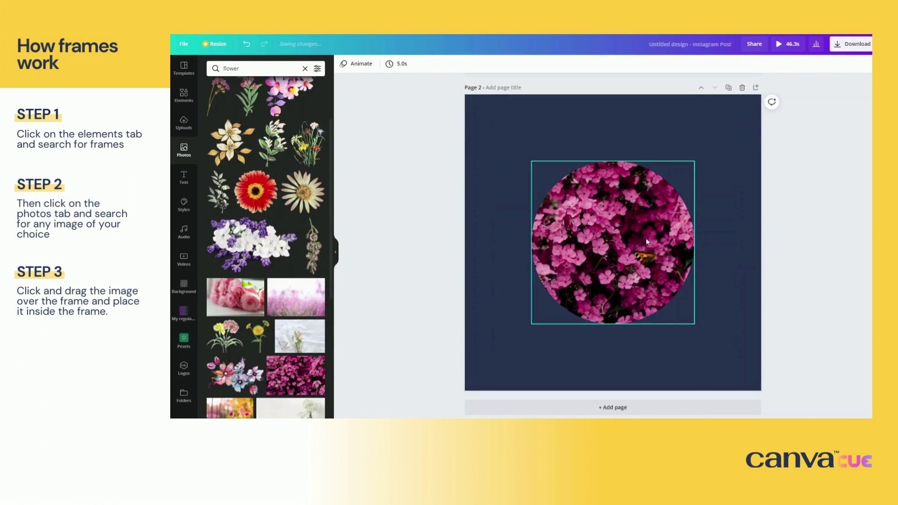
double_click(646, 238)
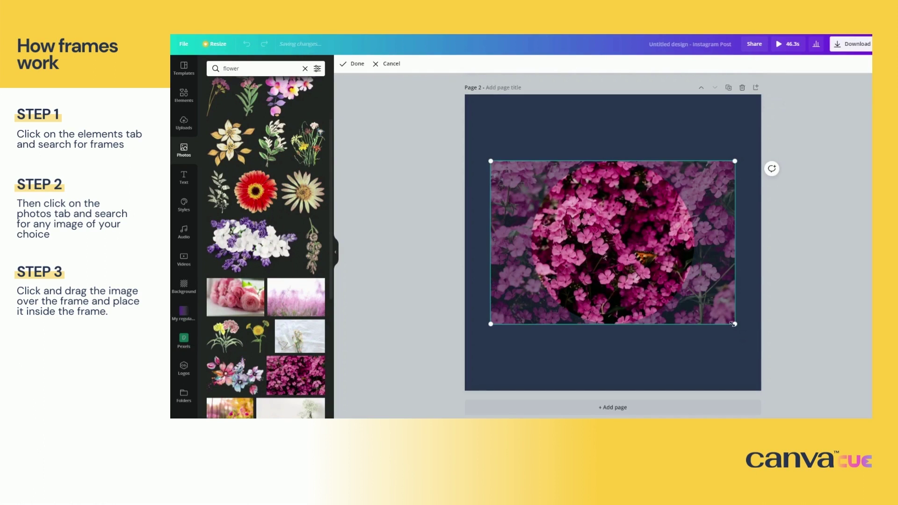
drag(734, 324, 814, 379)
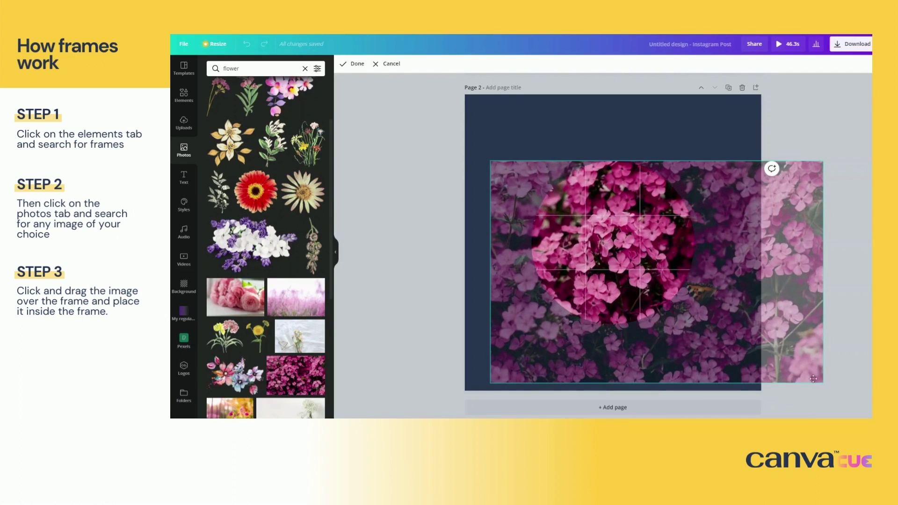
drag(786, 328, 742, 290)
click(841, 279)
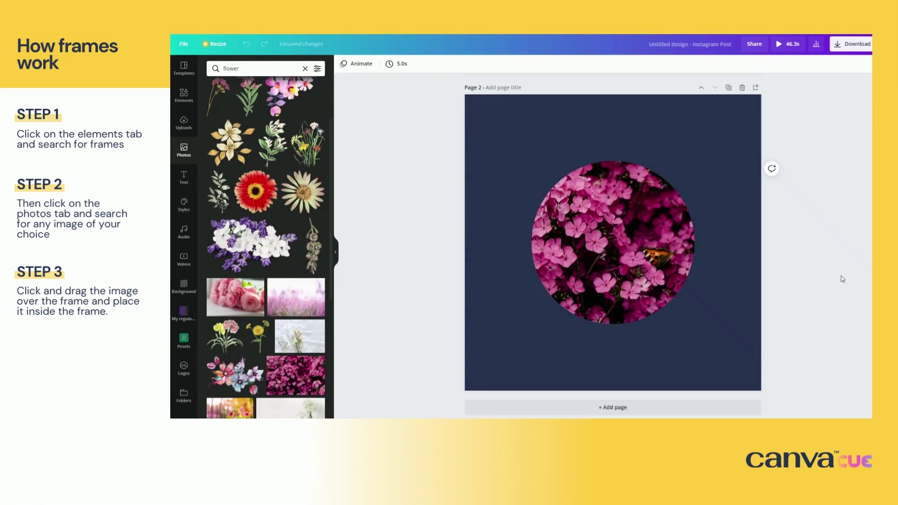
click(627, 204)
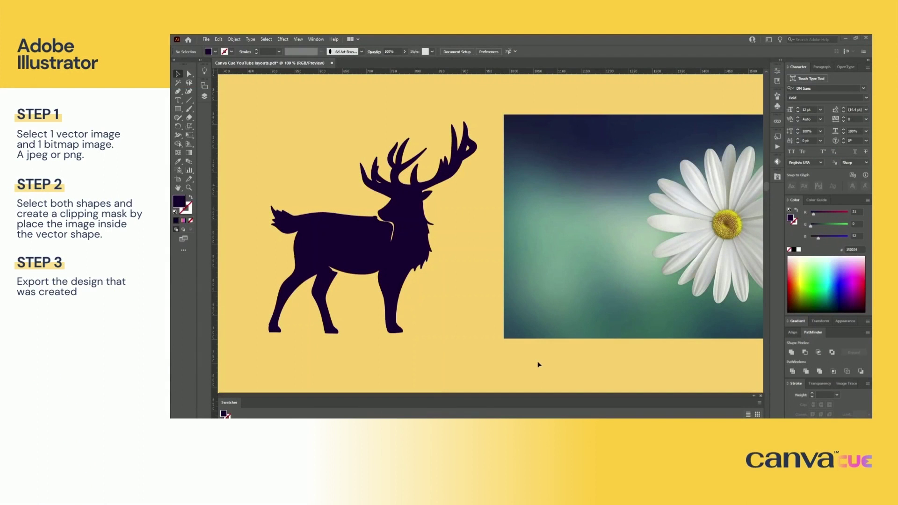
Drag the daisy photo behind the deer silhouette and select both objects together
click(402, 252)
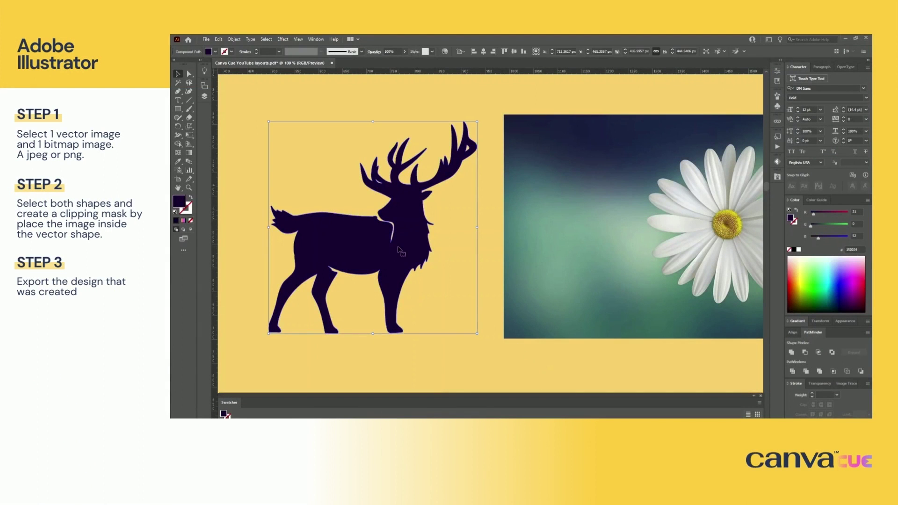
click(554, 258)
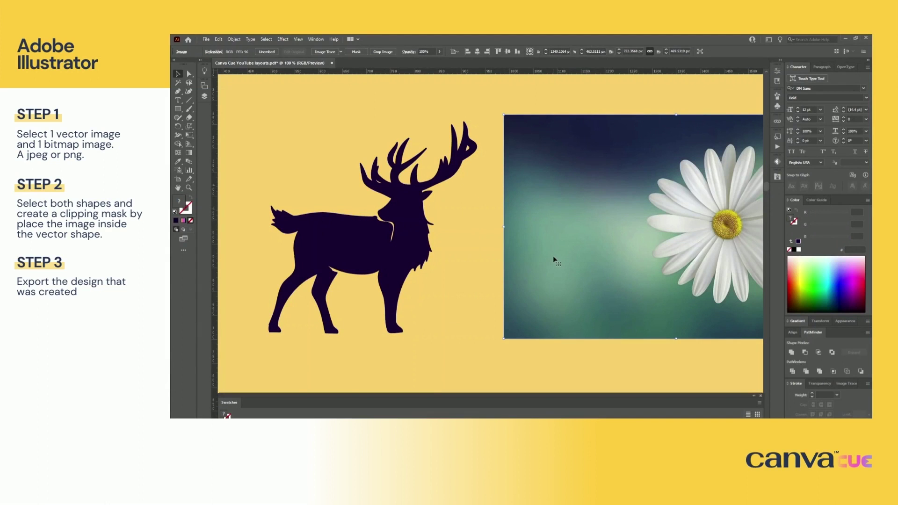
click(592, 376)
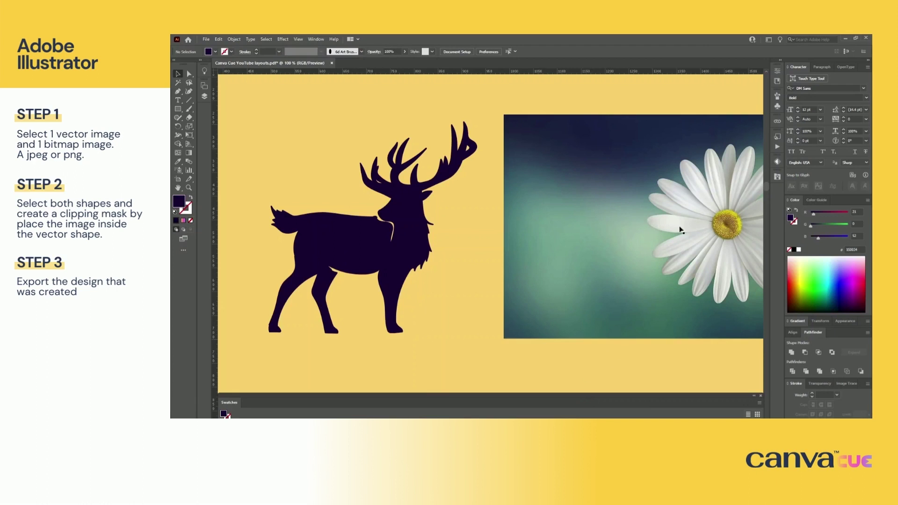
drag(571, 295, 667, 287)
drag(729, 226, 401, 229)
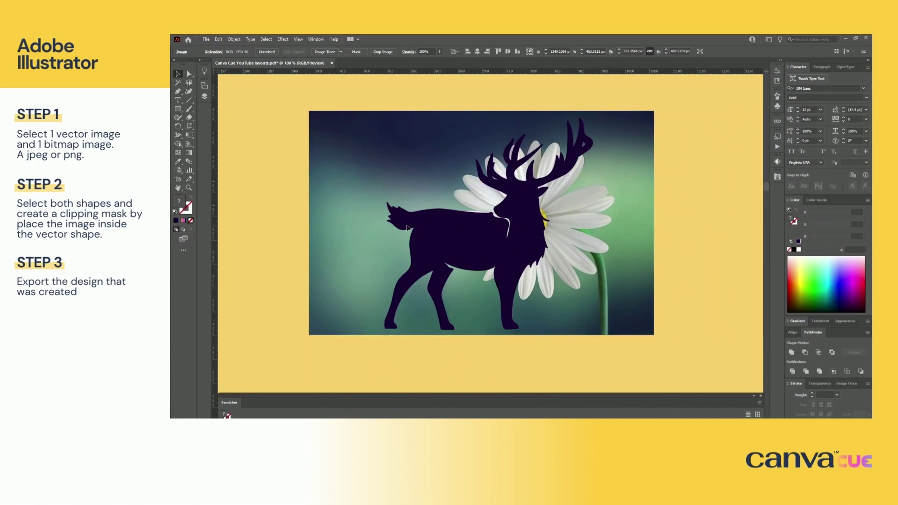
shift+click(413, 288)
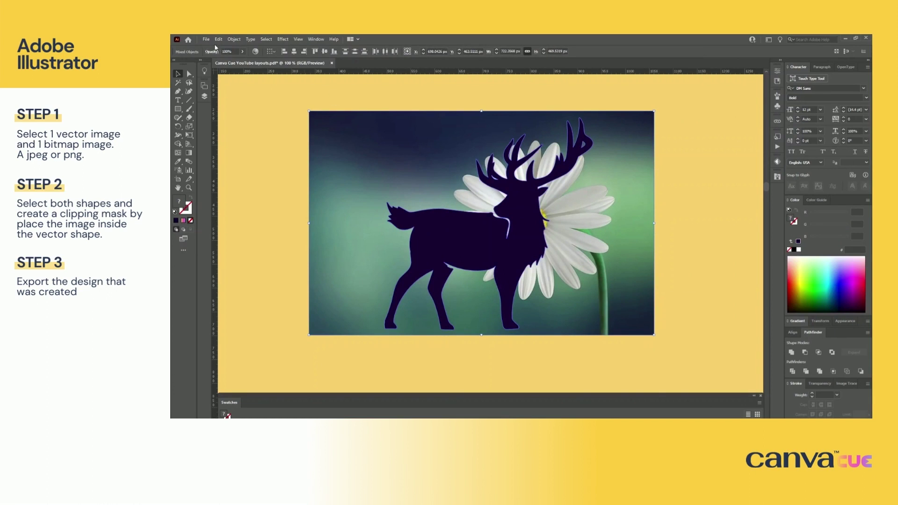
Apply Object > Clipping Mask > Make so the daisy shows only inside the deer, then reselect the group
click(234, 38)
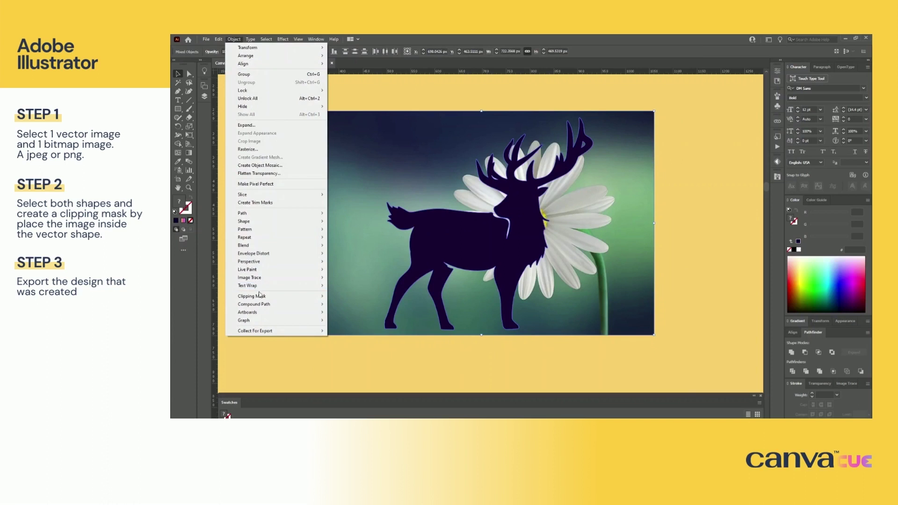
mouse_move(260, 295)
click(334, 297)
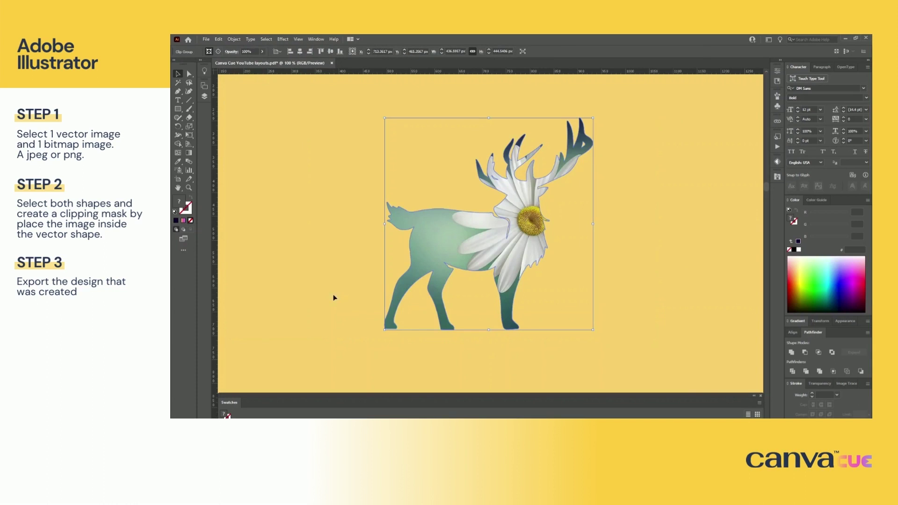
click(634, 282)
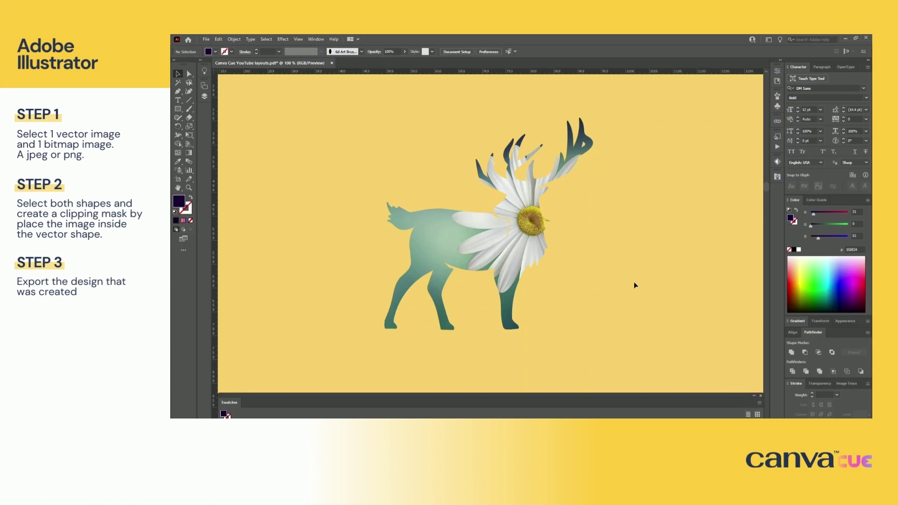
click(497, 251)
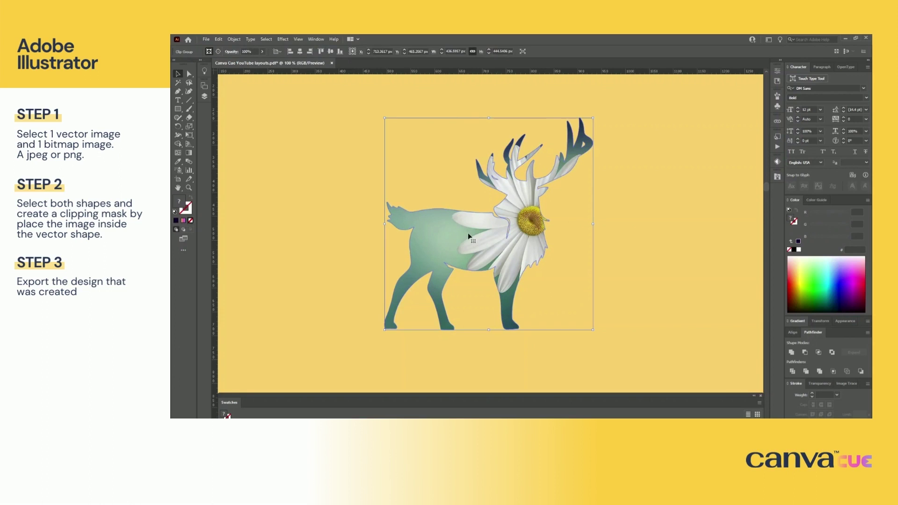
In Export for Screens, rename the clip group asset from Asset 13 to 'deer'
click(206, 39)
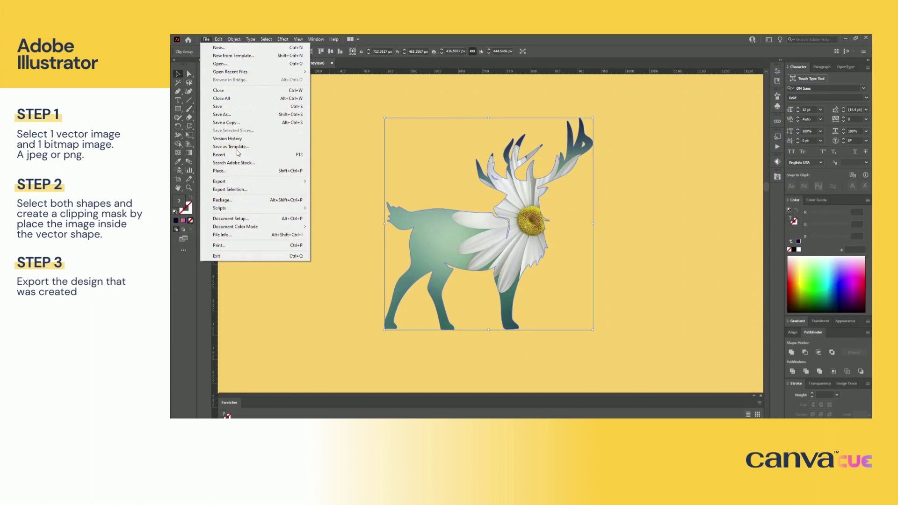
click(253, 189)
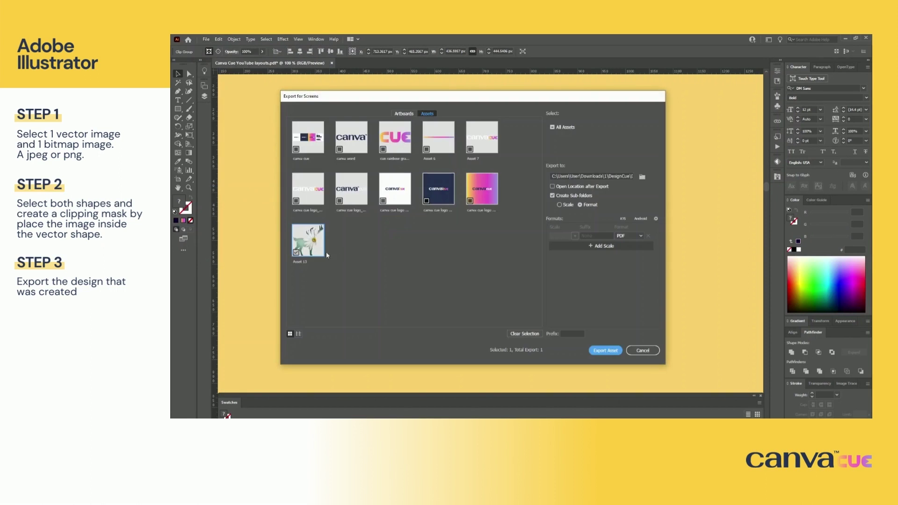
double_click(296, 260)
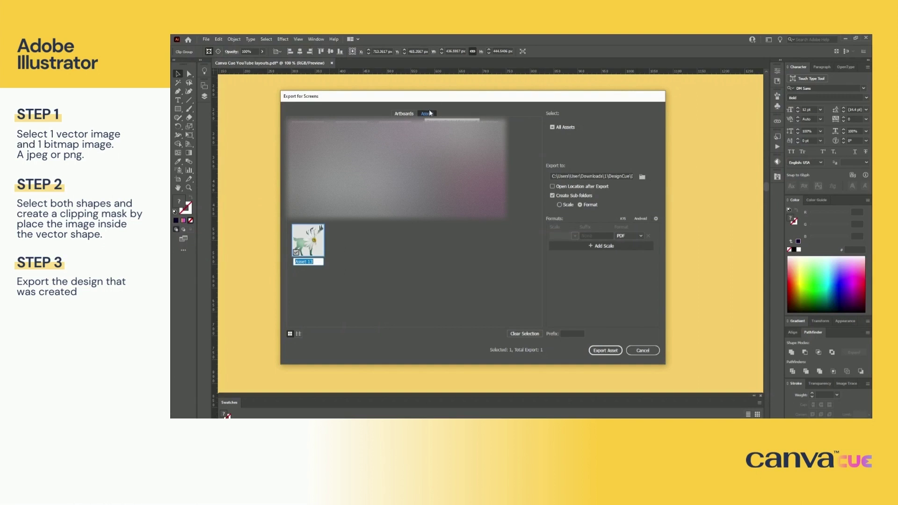
double_click(316, 261)
key(ctrl+a)
text(de)
click(413, 273)
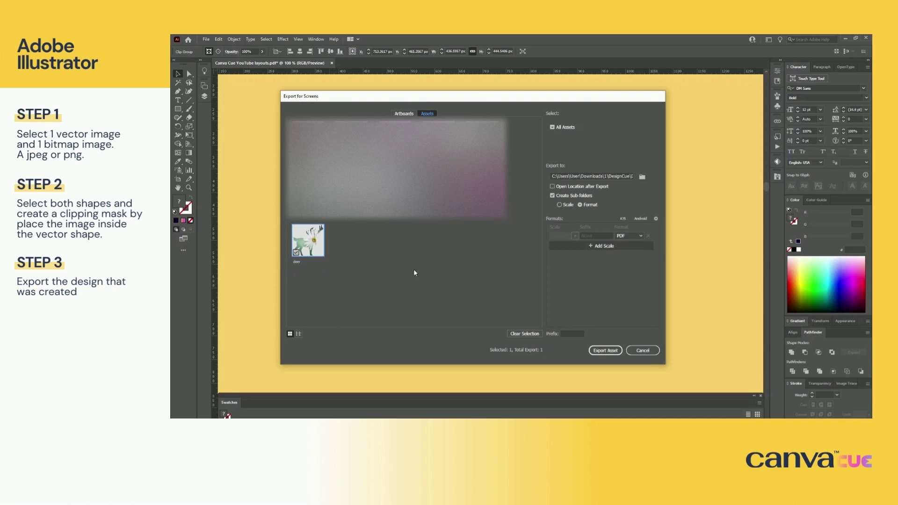
Set the asset format to PDF and export the deer asset
click(639, 236)
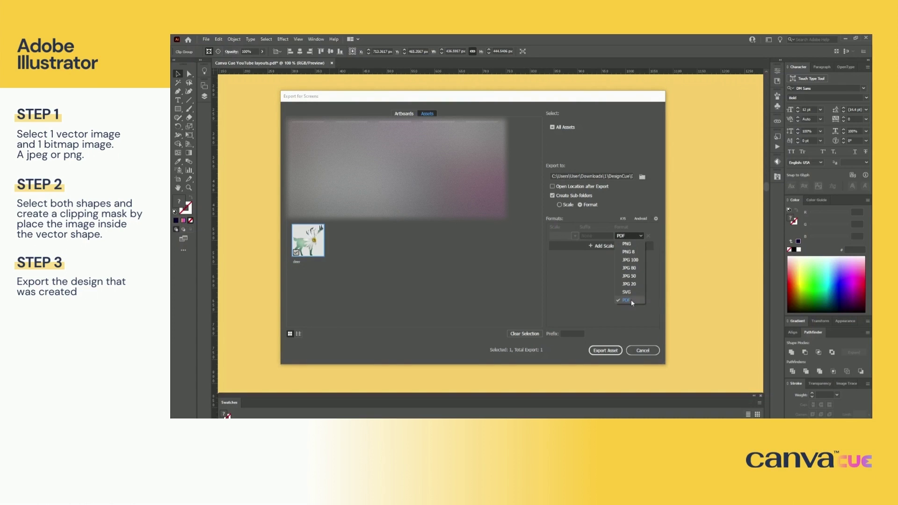
click(617, 313)
click(600, 351)
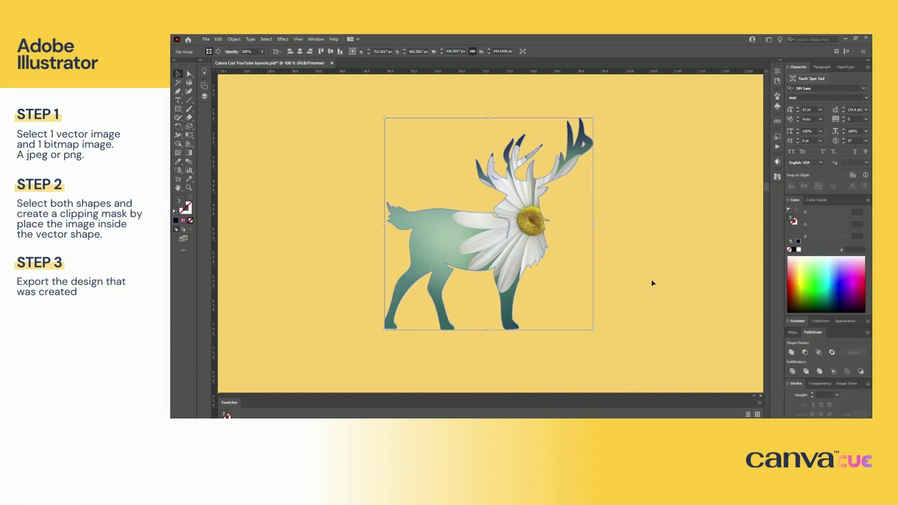
Deselect the deer artwork by clicking an empty area of the canvas
click(653, 283)
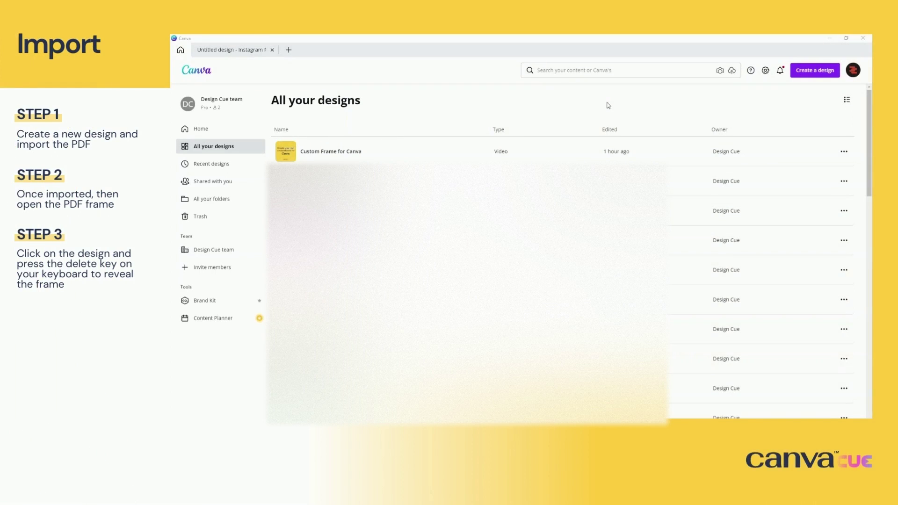
Import deer.pdf through Create a design > Import file and open it as a design
click(808, 74)
click(816, 265)
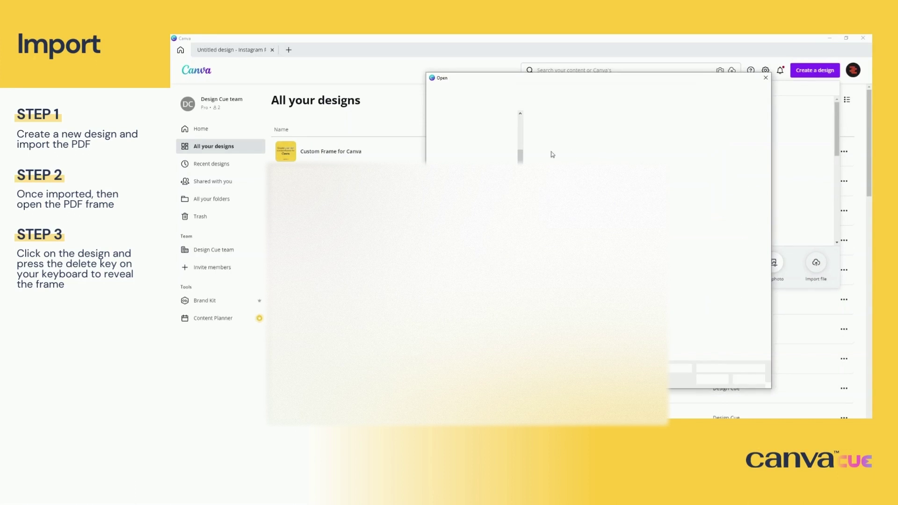
click(547, 134)
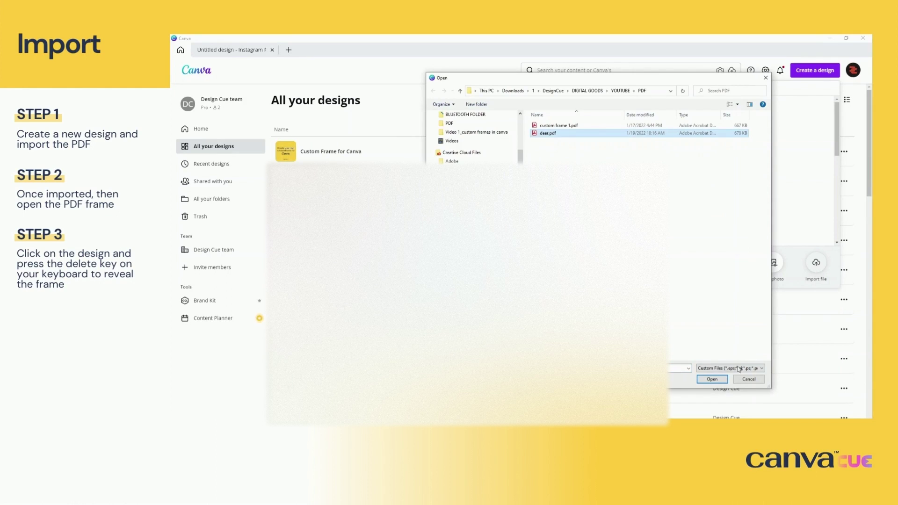
click(714, 379)
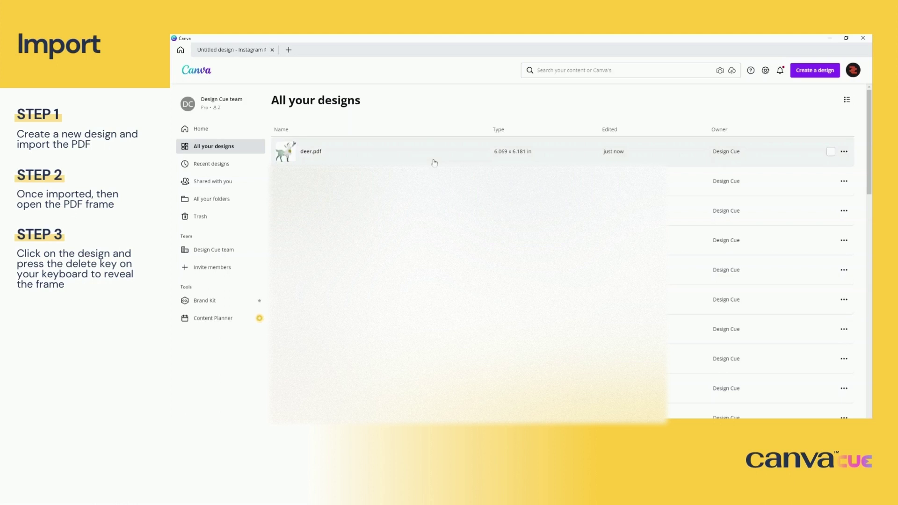
click(406, 152)
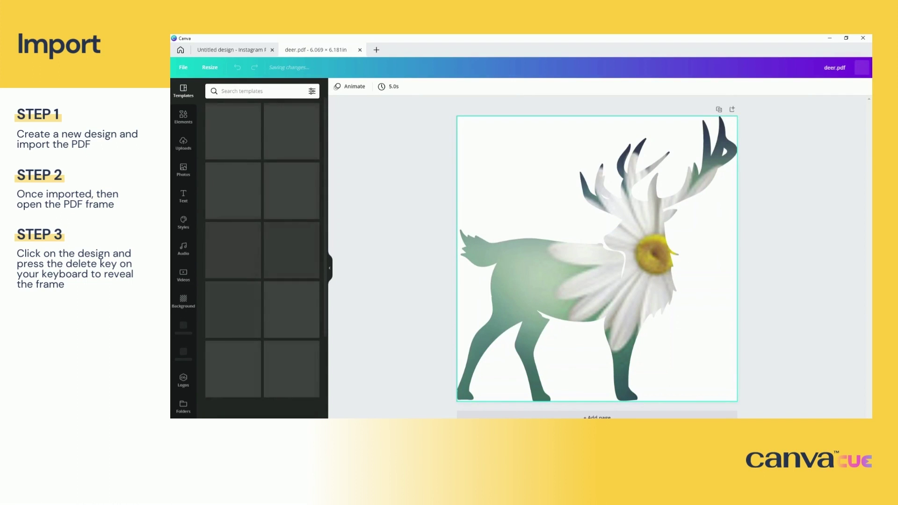
Delete the daisy photo from the deer frame and shrink the empty frame toward the centre
click(734, 121)
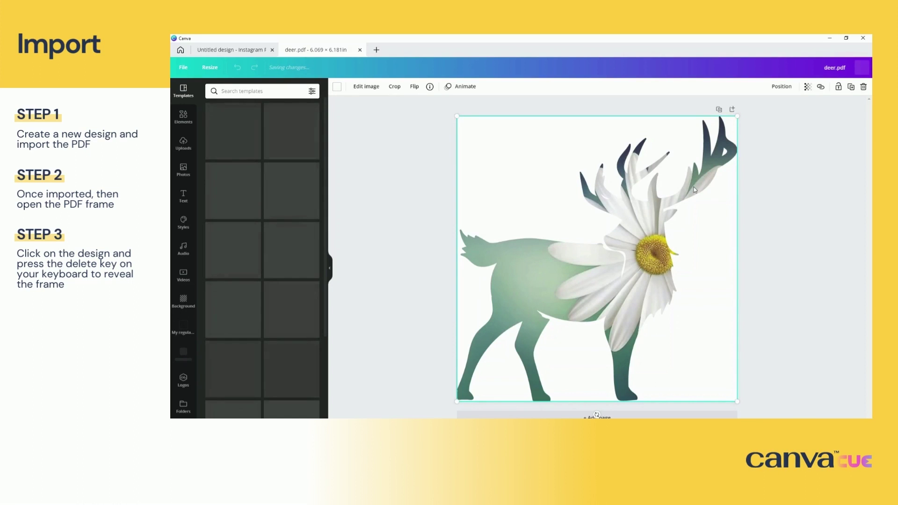
key(Delete)
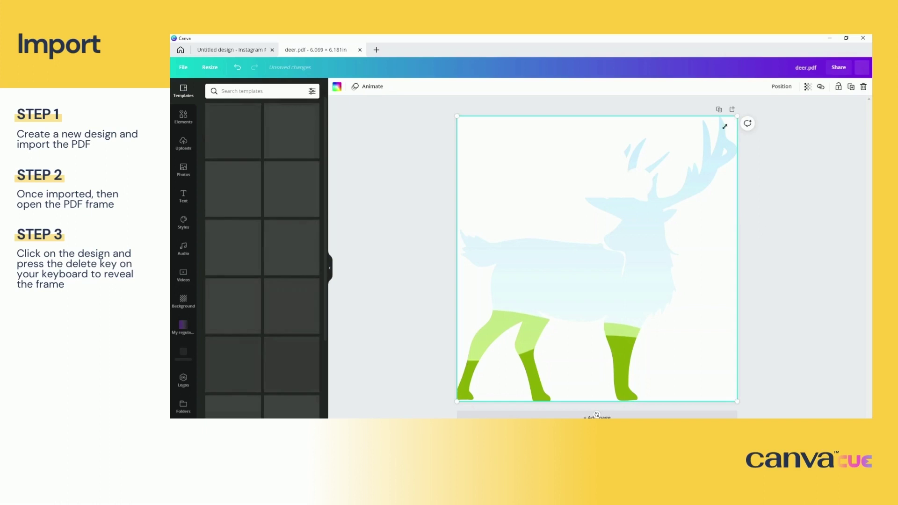
drag(702, 145, 695, 151)
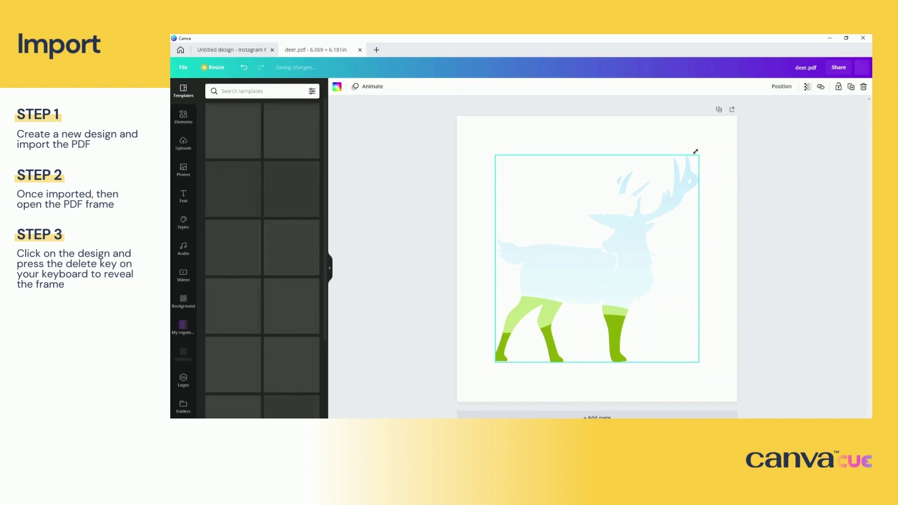
click(421, 237)
click(183, 169)
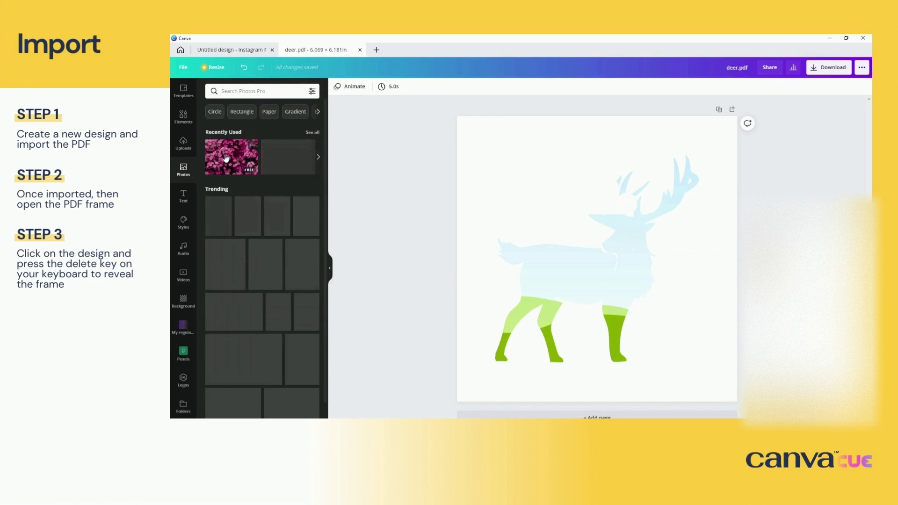
Drop the Recently Used pink flower photo into the deer-shaped frame
click(226, 155)
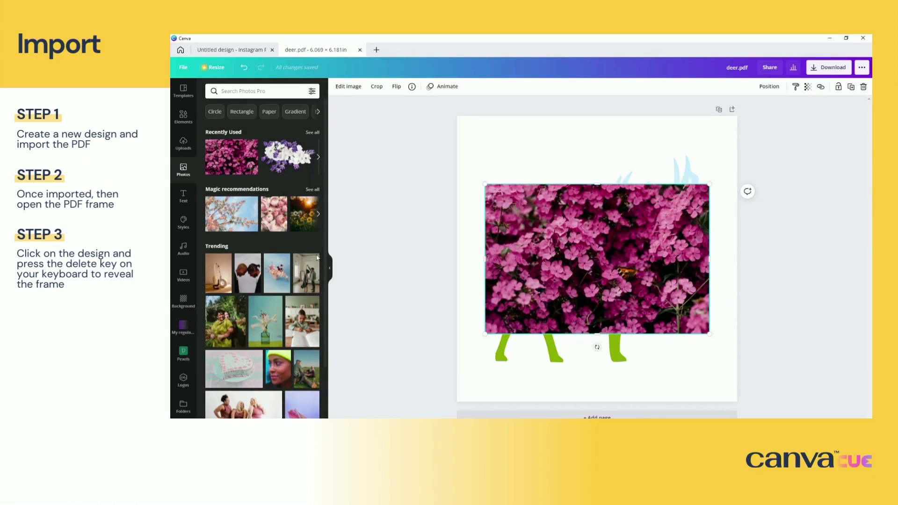
click(330, 270)
mouse_move(575, 261)
mouse_down()
mouse_move(501, 291)
mouse_move(527, 315)
mouse_move(586, 247)
mouse_move(561, 254)
mouse_up()
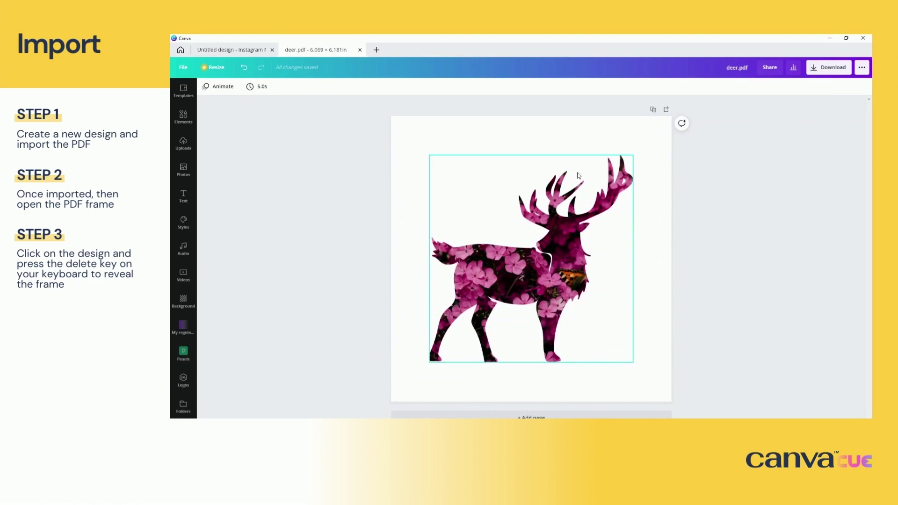
click(662, 227)
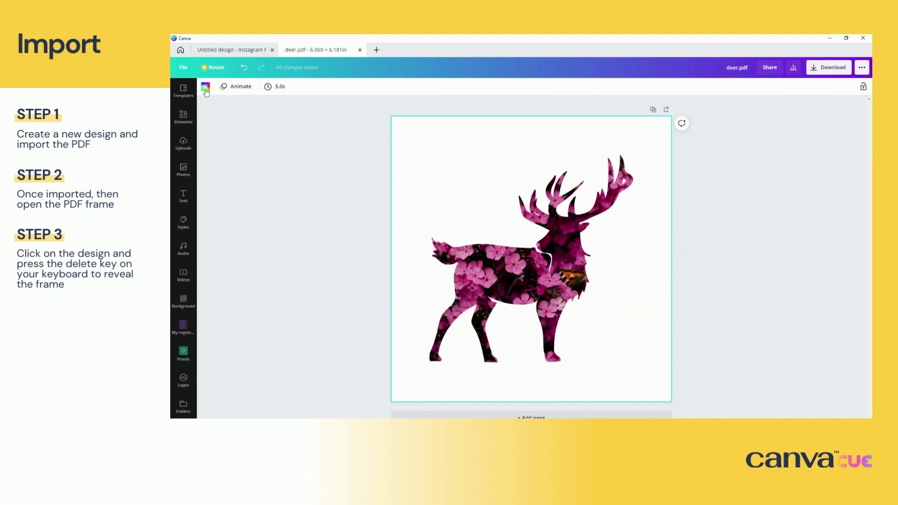
Set the page background colour to yellow
click(205, 88)
click(232, 177)
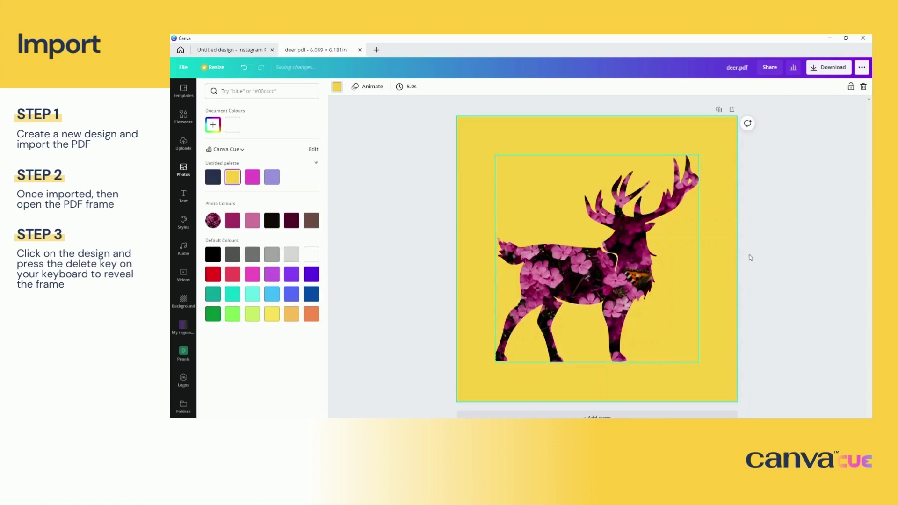
click(794, 229)
Detach the pink flower photo from the deer frame and move it off the page
click(490, 272)
right_click(490, 271)
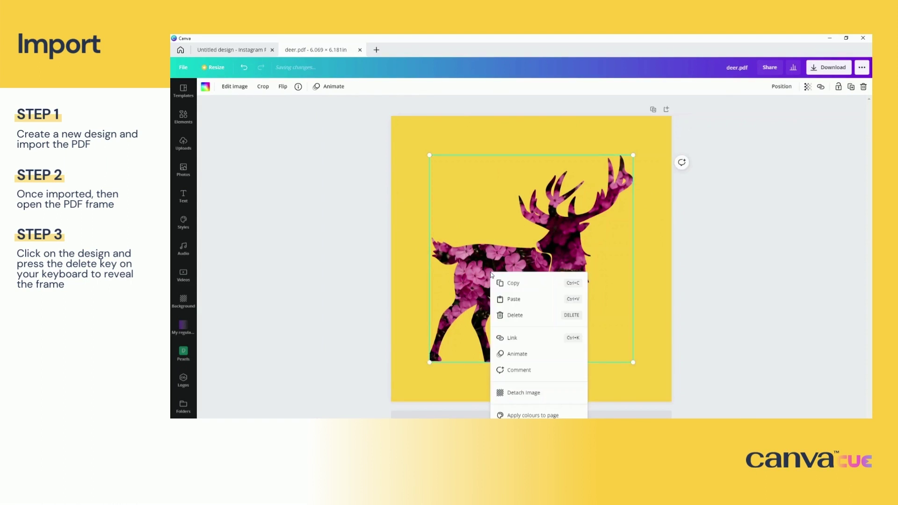
click(525, 393)
drag(490, 253, 757, 249)
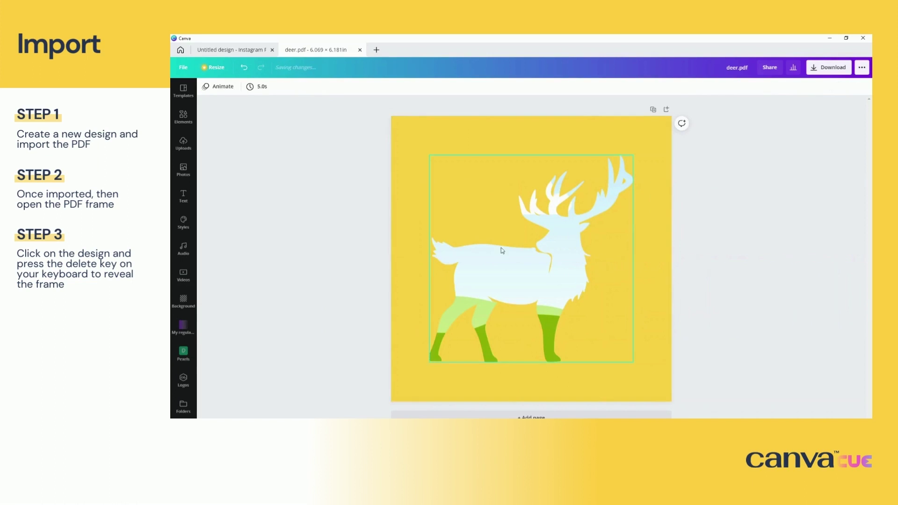